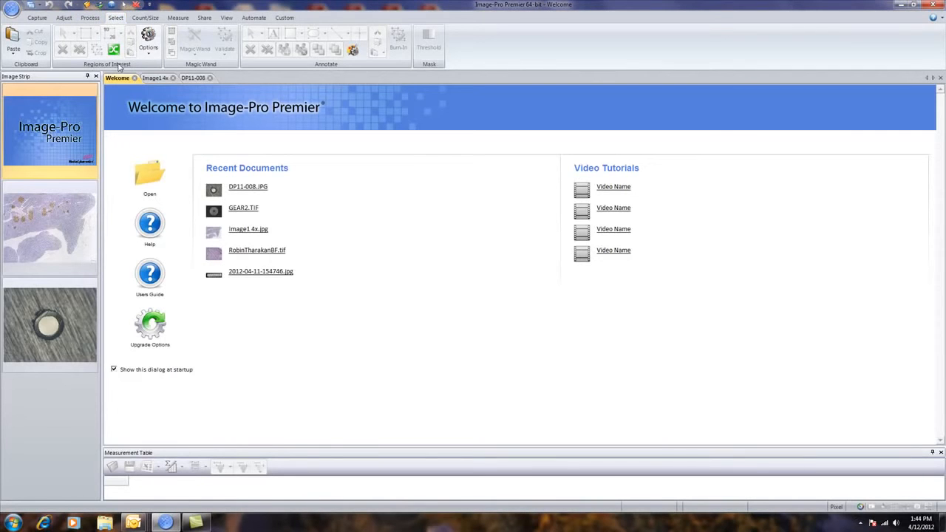
Step: Show the DP11-008 image and draw a circular region of interest around the hole's dark ring, radius about 252 pixels
{"action": "left_click", "coordinate": [61, 327]}
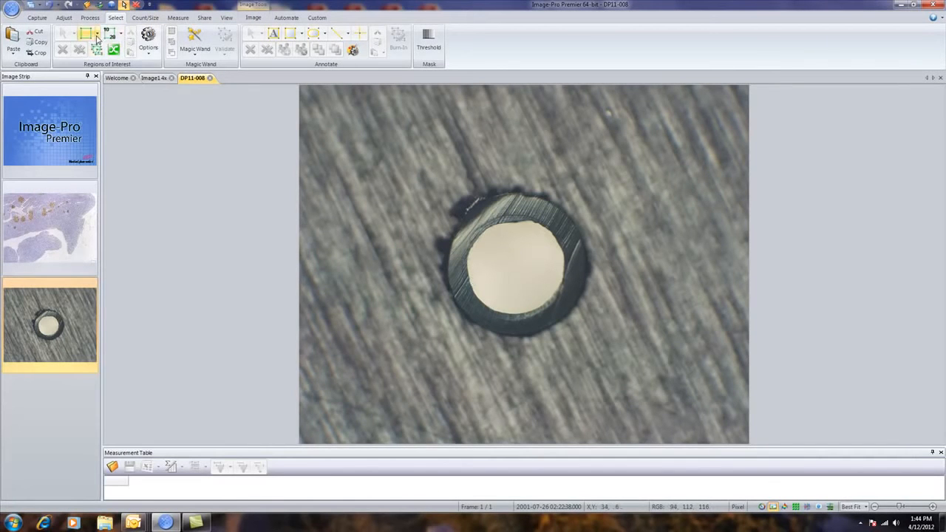
{"action": "left_click", "coordinate": [96, 33]}
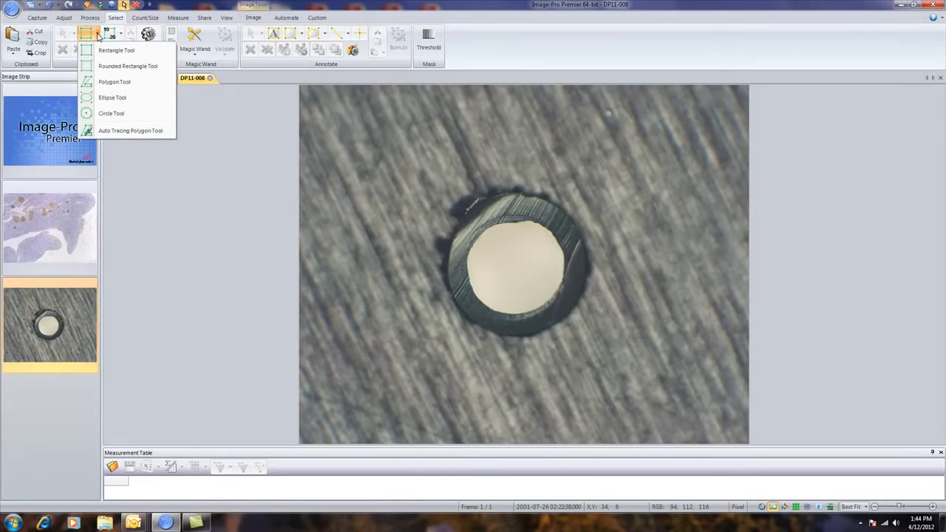
{"action": "left_click", "coordinate": [108, 114]}
{"action": "left_click_drag", "start_coordinate": [504, 257], "coordinate": [570, 306]}
{"action": "left_click", "coordinate": [64, 35]}
{"action": "left_click_drag", "start_coordinate": [472, 230], "coordinate": [473, 228]}
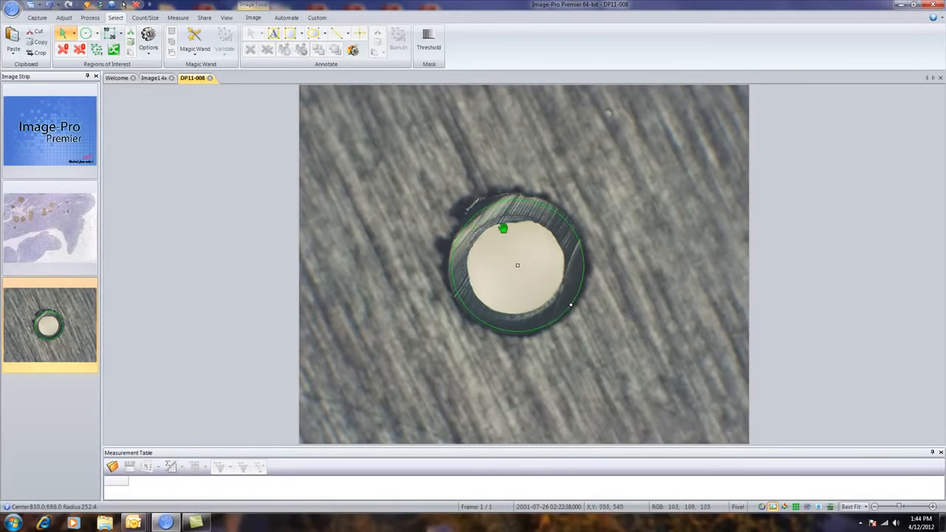
Step: Set the circular region's border width to 2 and reposition the circle over the hole's dark ring
{"action": "left_click", "coordinate": [354, 52]}
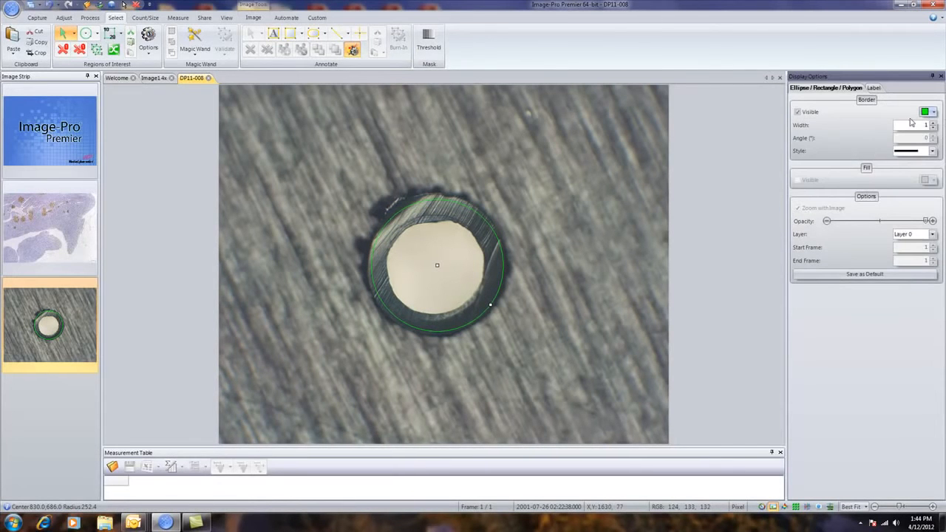
{"action": "left_click", "coordinate": [933, 123]}
{"action": "mouse_move", "coordinate": [436, 252]}
{"action": "left_mouse_down"}
{"action": "mouse_move", "coordinate": [445, 247]}
{"action": "mouse_move", "coordinate": [433, 249]}
{"action": "left_mouse_up"}
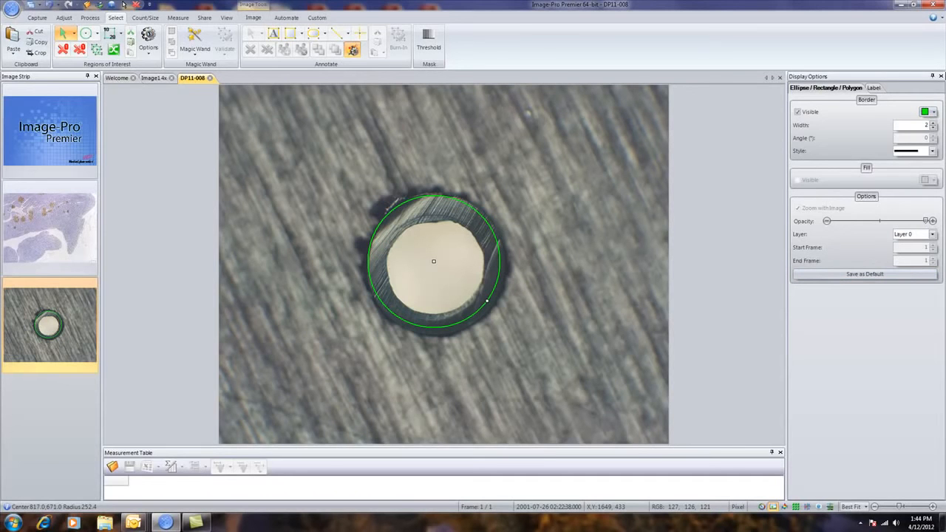
{"action": "left_click", "coordinate": [941, 77]}
{"action": "left_click_drag", "start_coordinate": [509, 263], "coordinate": [512, 271]}
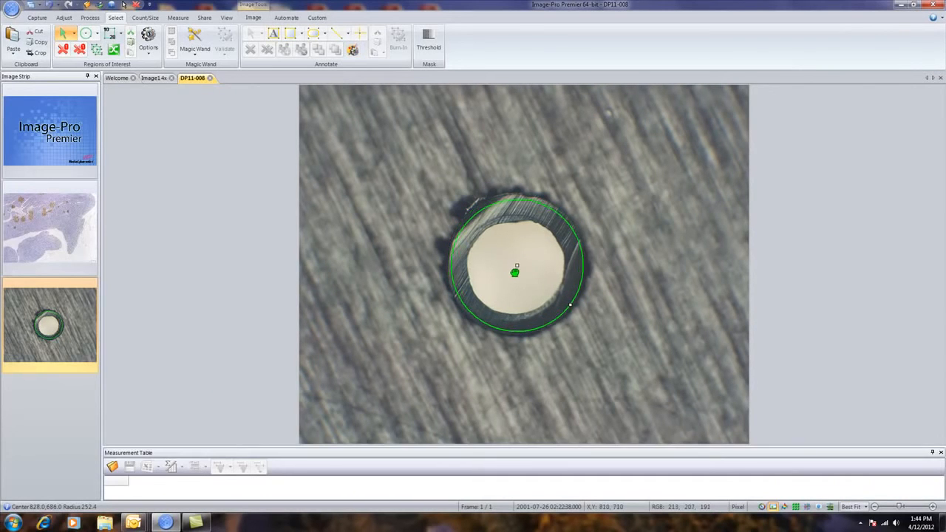
Step: With multiple ROIs enabled, add a small rectangular region at the image's upper left and a larger one at its lower left
{"action": "left_click", "coordinate": [97, 34]}
{"action": "left_click", "coordinate": [103, 51]}
{"action": "left_click", "coordinate": [353, 130]}
{"action": "left_click_drag", "start_coordinate": [348, 295], "coordinate": [398, 341]}
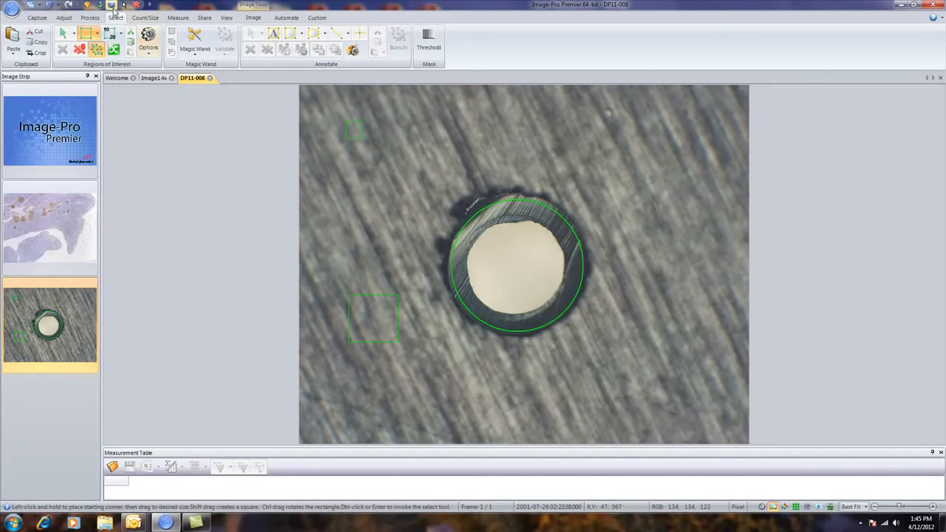
Step: Draw a roughly round freehand polygon region of interest in the image's upper right area
{"action": "left_click", "coordinate": [97, 34]}
{"action": "left_click", "coordinate": [110, 76]}
{"action": "left_click", "coordinate": [691, 132]}
{"action": "mouse_move", "coordinate": [691, 133]}
{"action": "left_mouse_down"}
{"action": "mouse_move", "coordinate": [613, 154]}
{"action": "mouse_move", "coordinate": [671, 207]}
{"action": "mouse_move", "coordinate": [710, 134]}
{"action": "left_mouse_up"}
{"action": "double_click", "coordinate": [711, 135]}
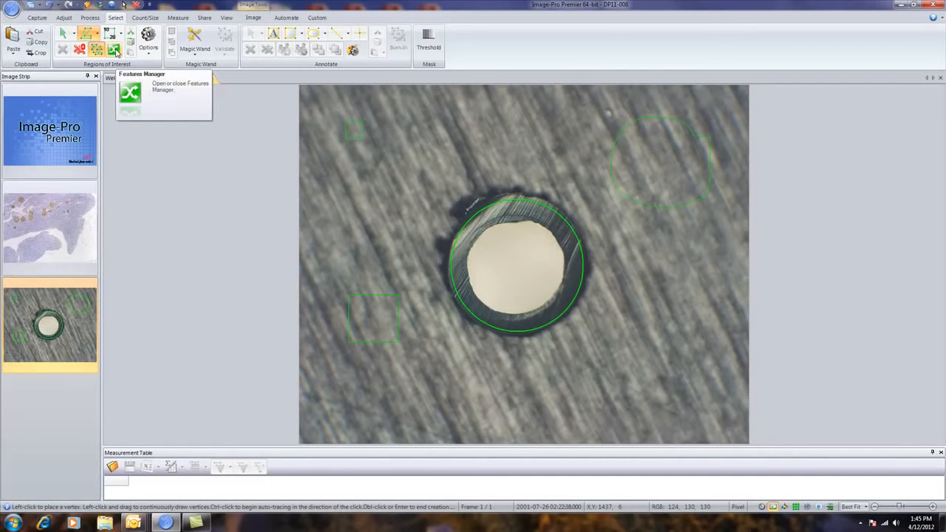
Step: Delete all regions of interest and draw a new circular one around the hole's outer edge, radius about 282 pixels
{"action": "left_click", "coordinate": [81, 51]}
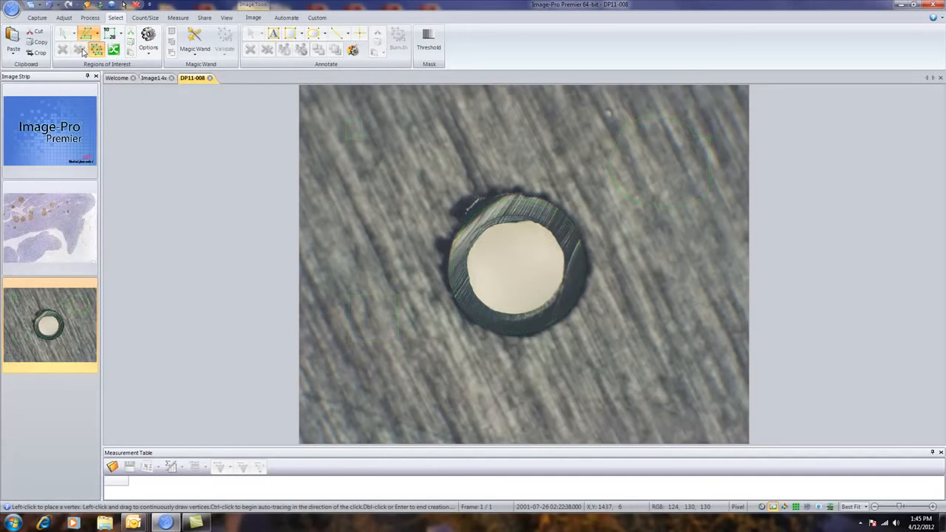
{"action": "left_click", "coordinate": [97, 33]}
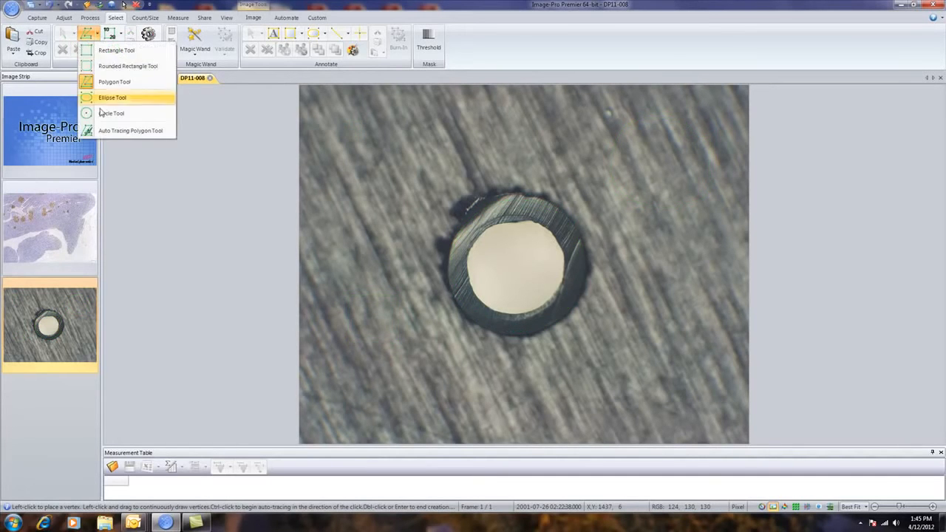
{"action": "left_click", "coordinate": [103, 113]}
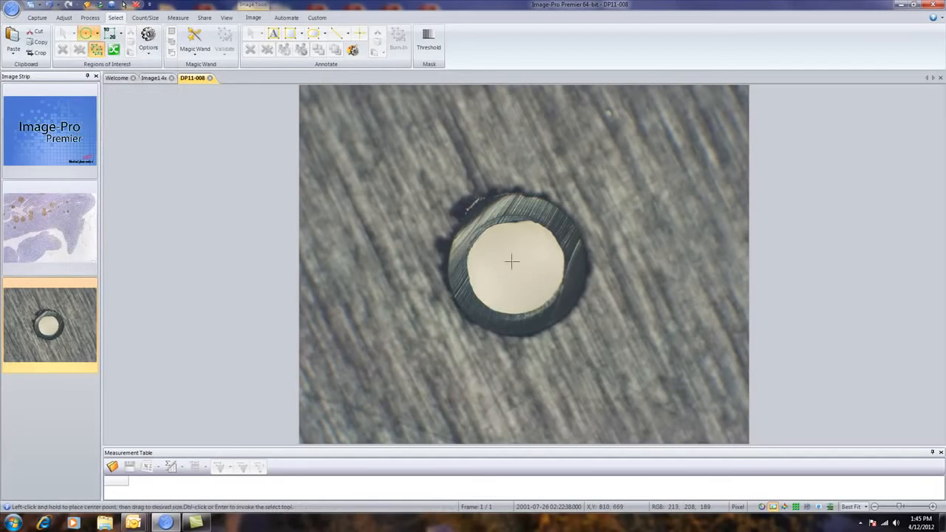
{"action": "left_click_drag", "start_coordinate": [512, 263], "coordinate": [563, 314]}
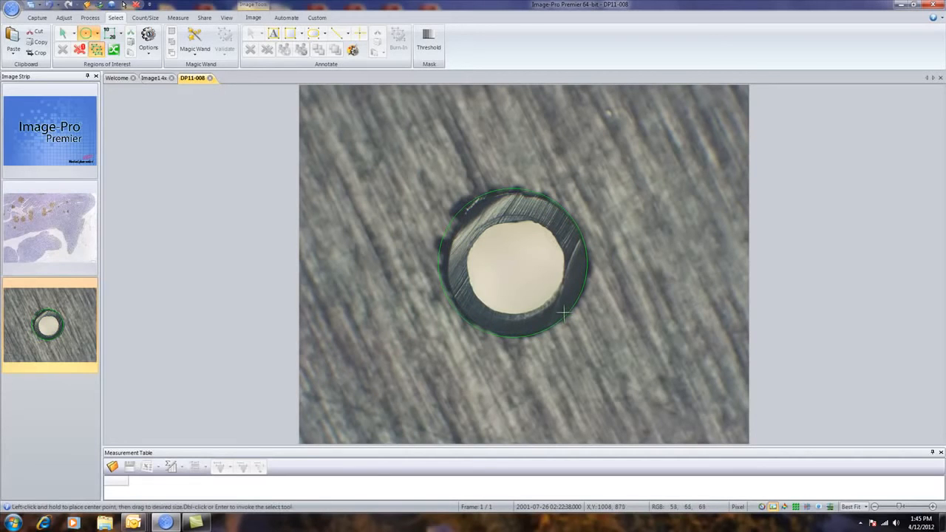
{"action": "left_click", "coordinate": [63, 34]}
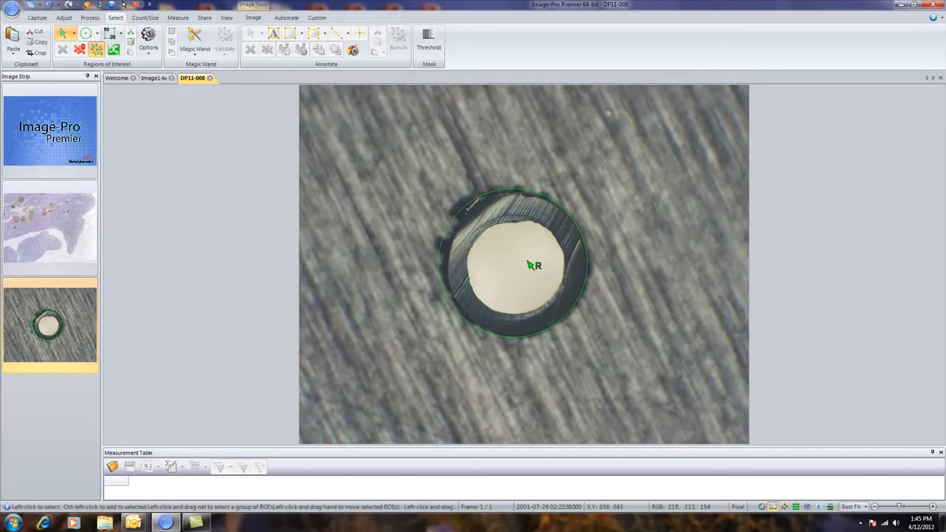
{"action": "left_click", "coordinate": [524, 261]}
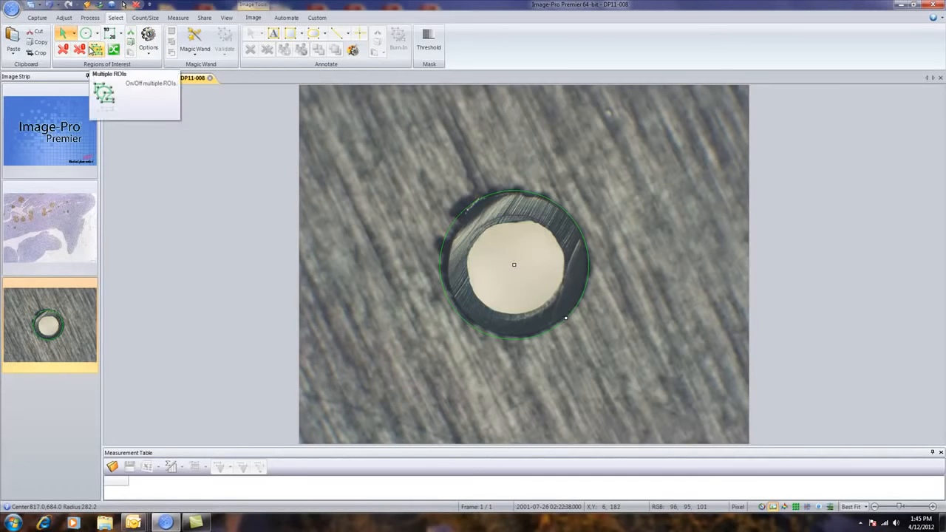
{"action": "left_click", "coordinate": [90, 48]}
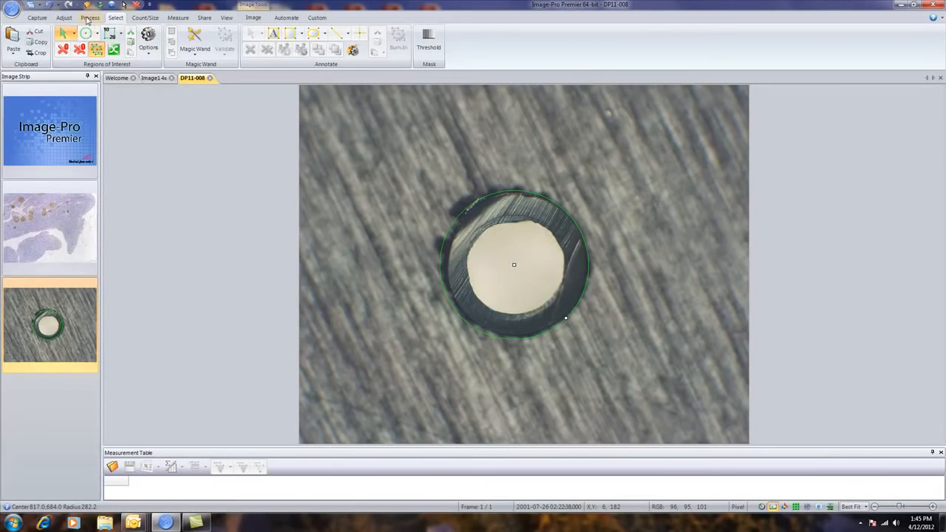
Step: Preview the large Edge Plus filter and the Gaussian and High-Gaussian enhancement filters inside the circular region
{"action": "left_click", "coordinate": [94, 19]}
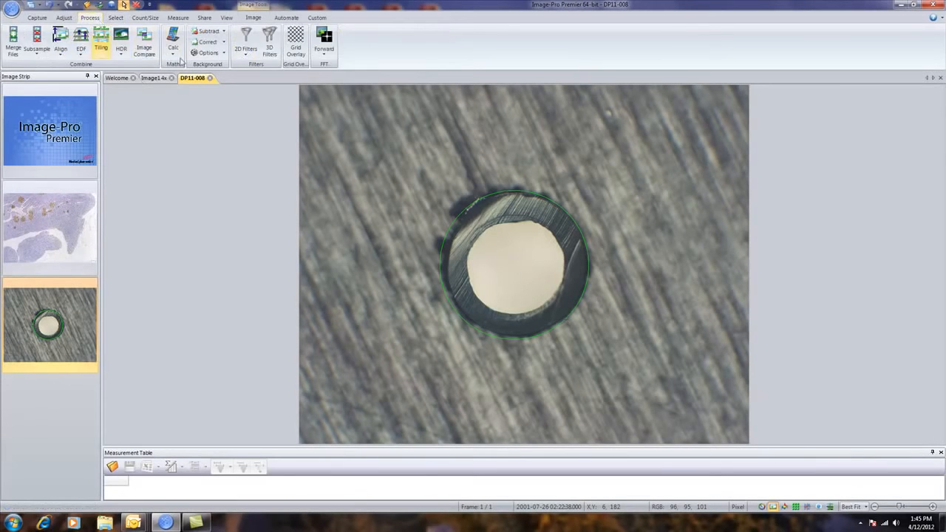
{"action": "left_click", "coordinate": [247, 37]}
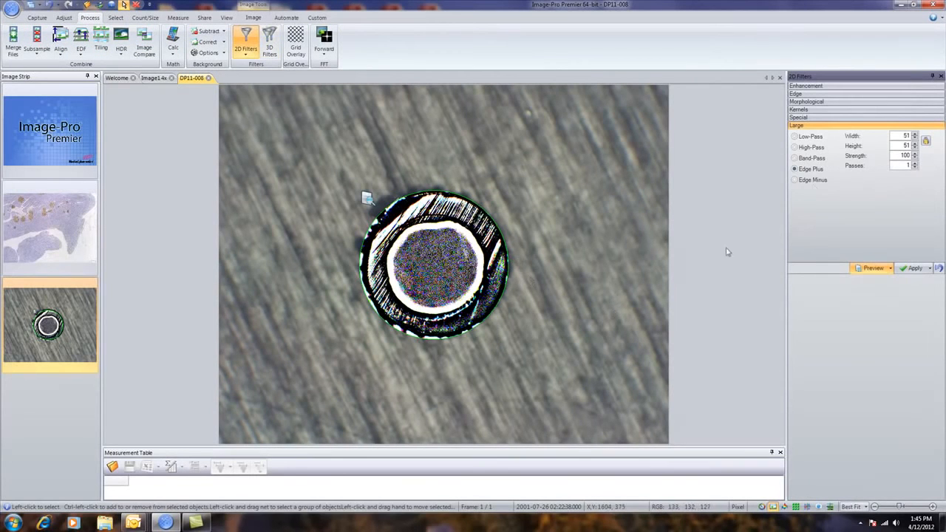
{"action": "left_click", "coordinate": [798, 125]}
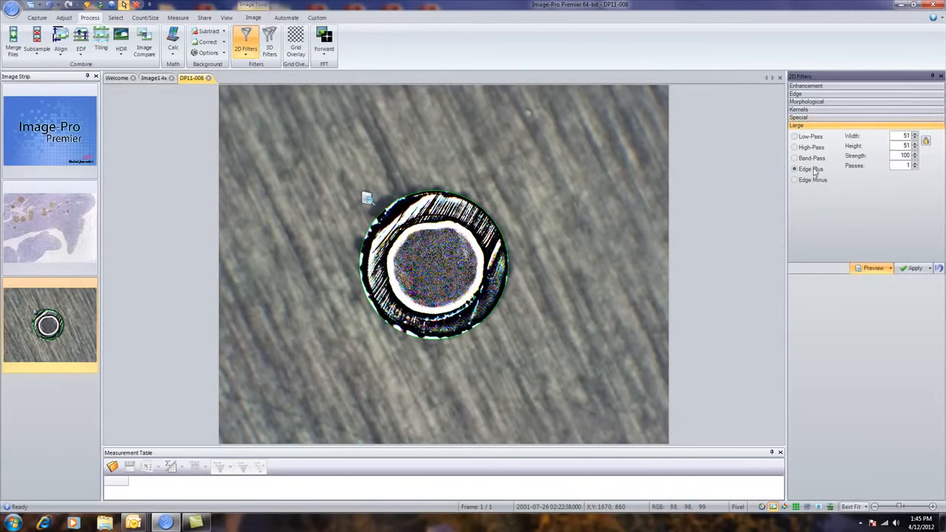
{"action": "left_click", "coordinate": [806, 86]}
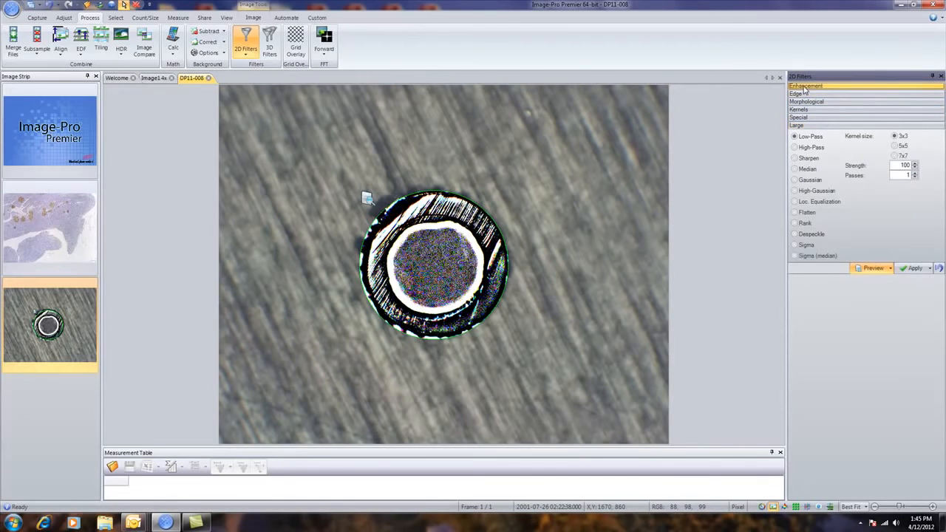
{"action": "left_click", "coordinate": [802, 181]}
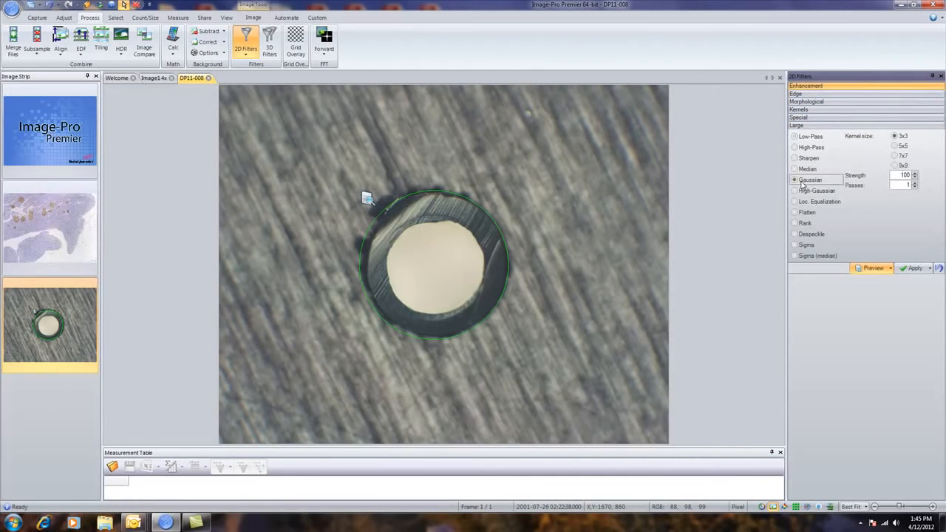
{"action": "left_click", "coordinate": [800, 191]}
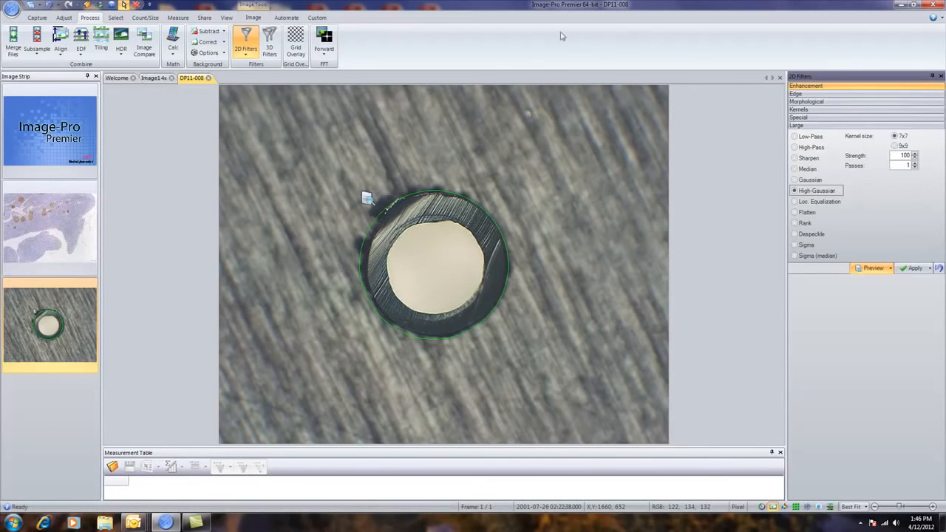
Step: Invert the region of interest so that processing applies outside the circle
{"action": "left_click", "coordinate": [115, 18]}
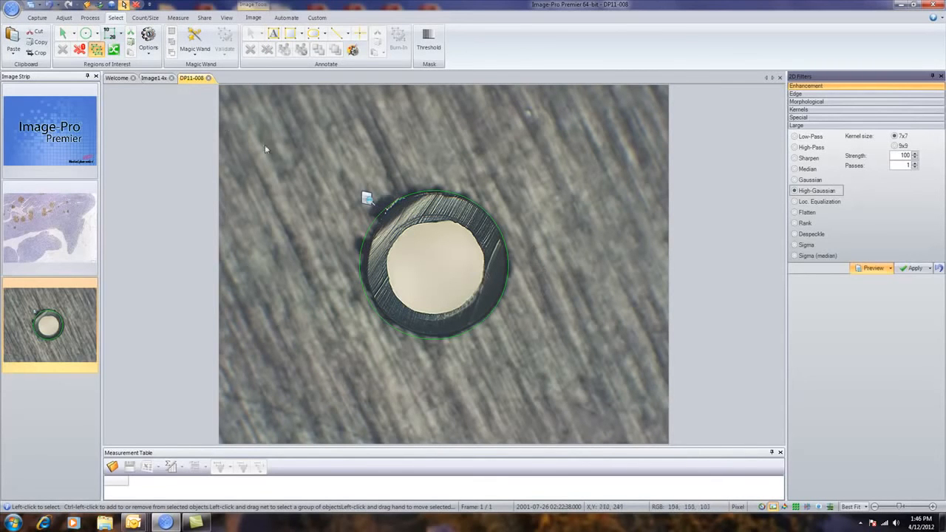
{"action": "left_click", "coordinate": [148, 45]}
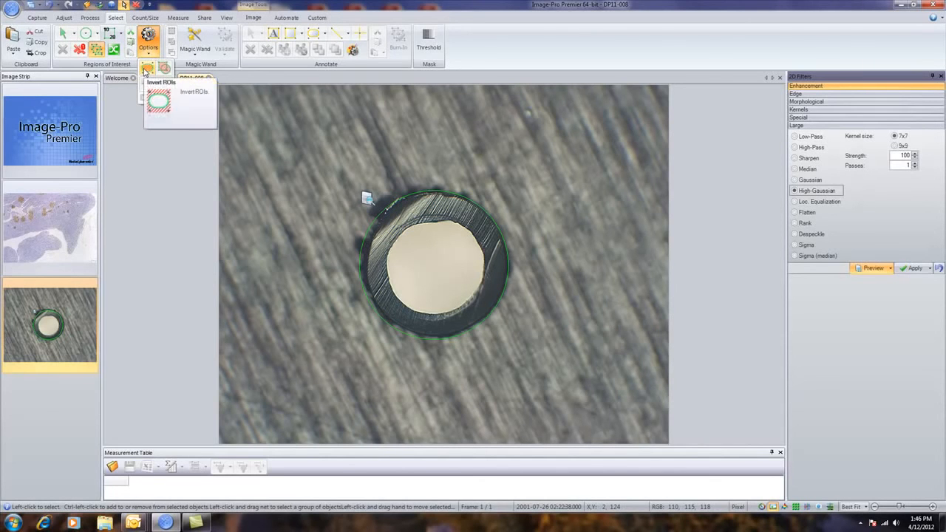
{"action": "left_click", "coordinate": [147, 70]}
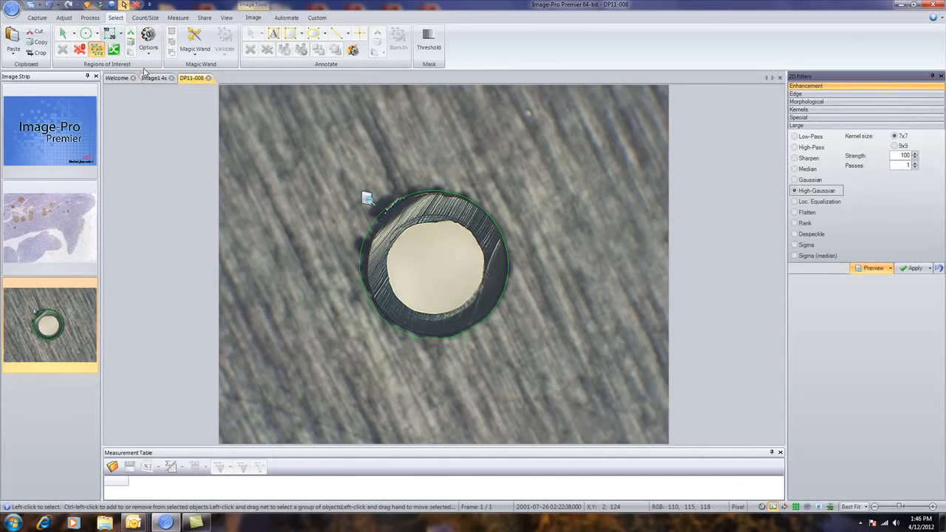
{"action": "left_click", "coordinate": [147, 41]}
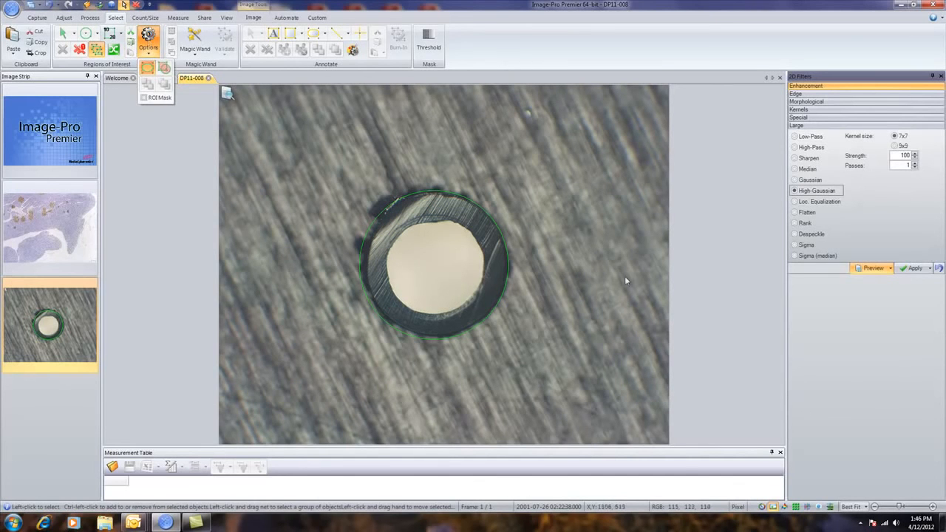
Step: Preview the Gaussian and linear Loc. Equalization filters outside the circle, shifting the circle to the right of the hole's centre
{"action": "left_click", "coordinate": [809, 181]}
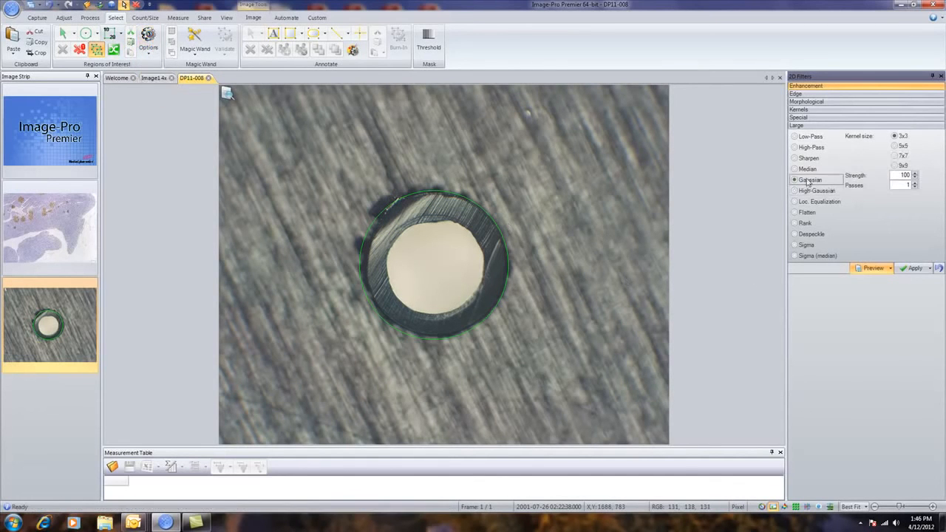
{"action": "left_click", "coordinate": [811, 202]}
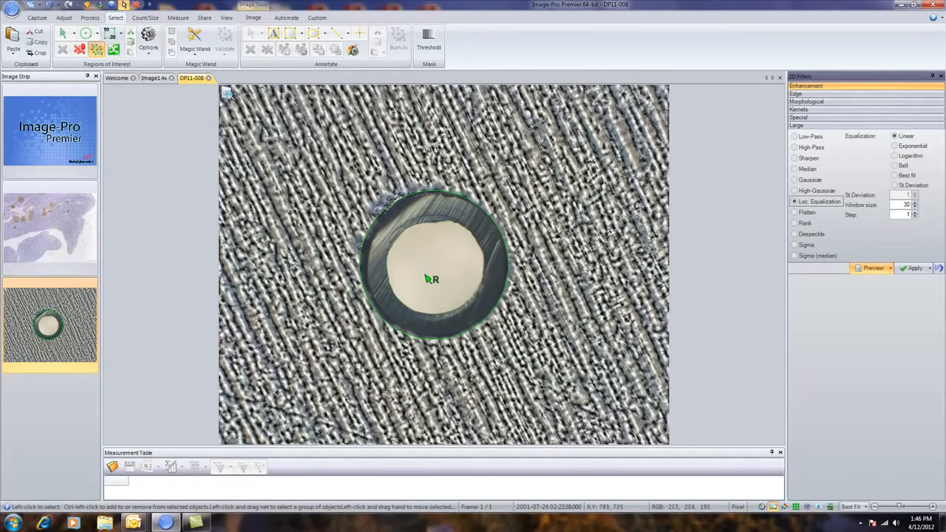
{"action": "left_click_drag", "start_coordinate": [430, 258], "coordinate": [456, 254]}
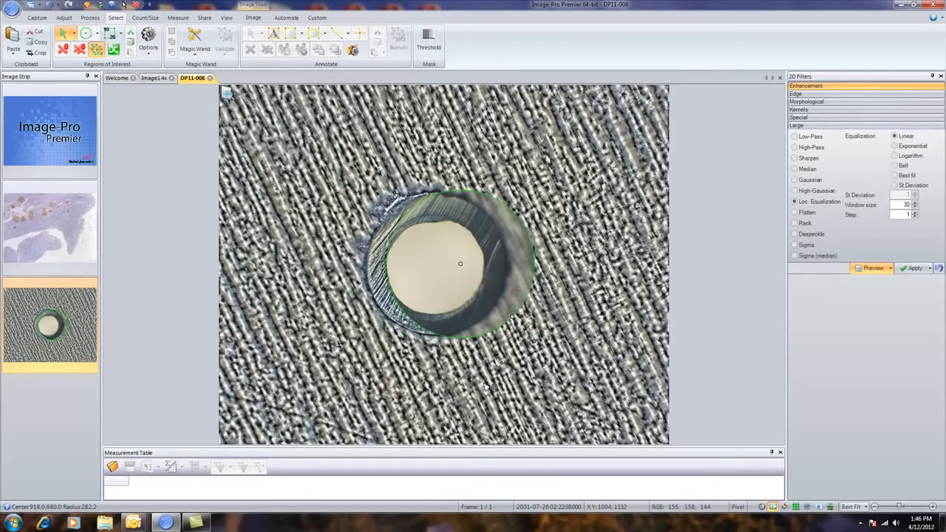
{"action": "left_click", "coordinate": [940, 76]}
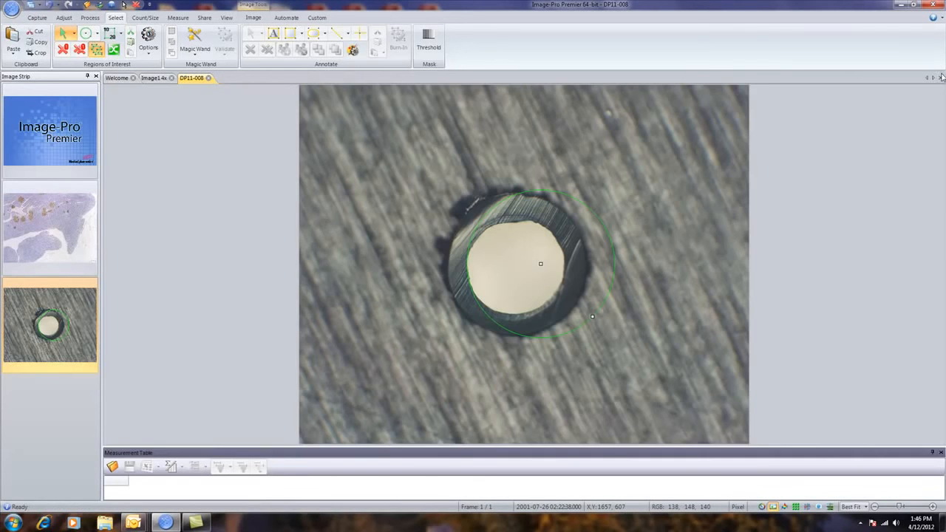
Step: Shrink the circular region to a radius of about 121 pixels and centre it within the hole's bright area
{"action": "left_click_drag", "start_coordinate": [522, 246], "coordinate": [517, 266]}
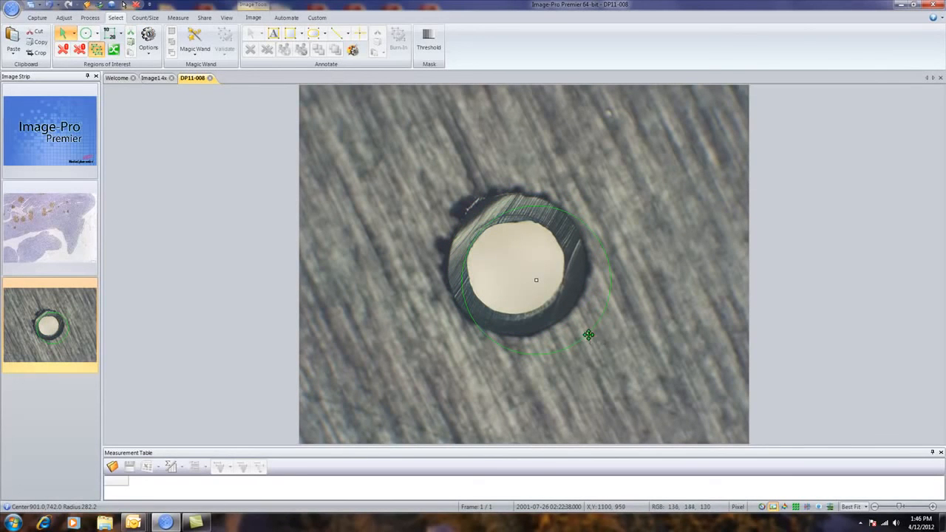
{"action": "left_click_drag", "start_coordinate": [588, 334], "coordinate": [525, 284]}
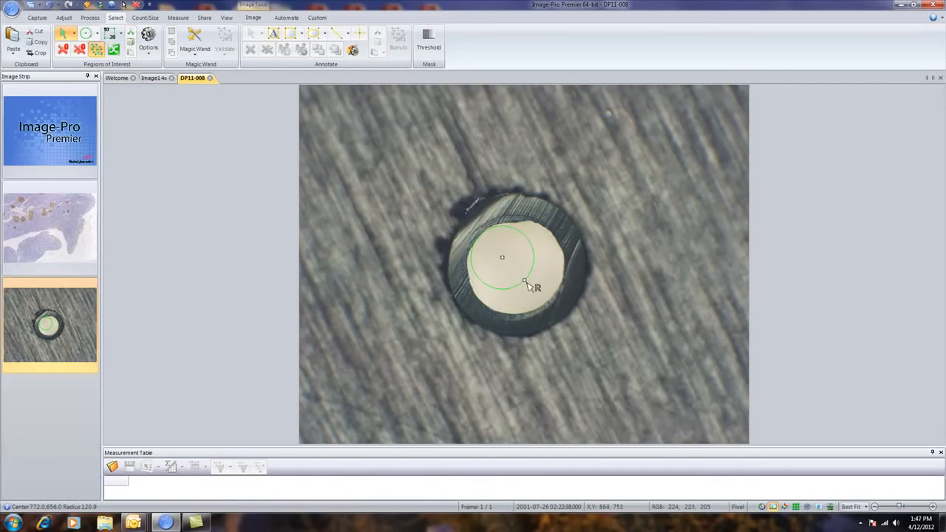
{"action": "mouse_move", "coordinate": [529, 285]}
{"action": "left_mouse_down"}
{"action": "mouse_move", "coordinate": [540, 293]}
{"action": "mouse_move", "coordinate": [532, 277]}
{"action": "mouse_move", "coordinate": [549, 296]}
{"action": "mouse_move", "coordinate": [543, 291]}
{"action": "left_mouse_up"}
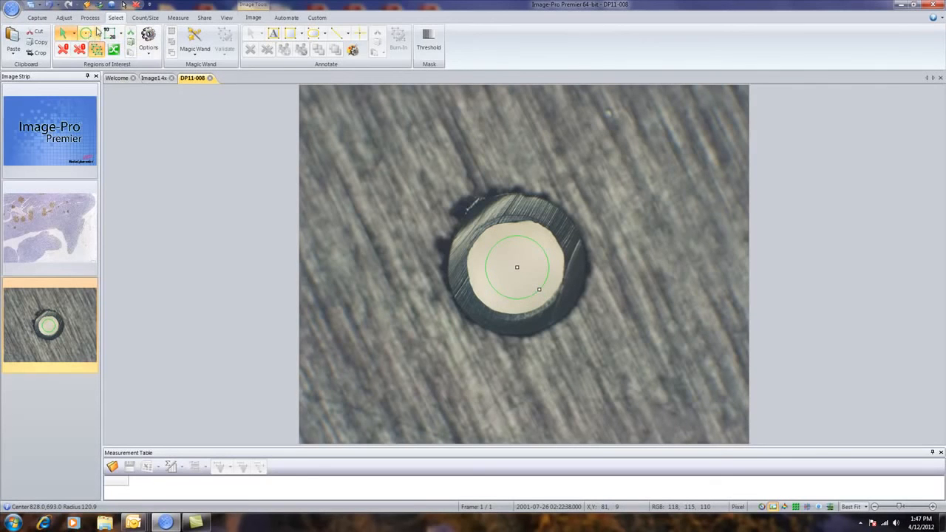
Step: Add a rounded rectangle region of interest enclosing the whole hole and resize it to about 551 by 570 pixels
{"action": "left_click", "coordinate": [96, 33]}
{"action": "left_click", "coordinate": [111, 65]}
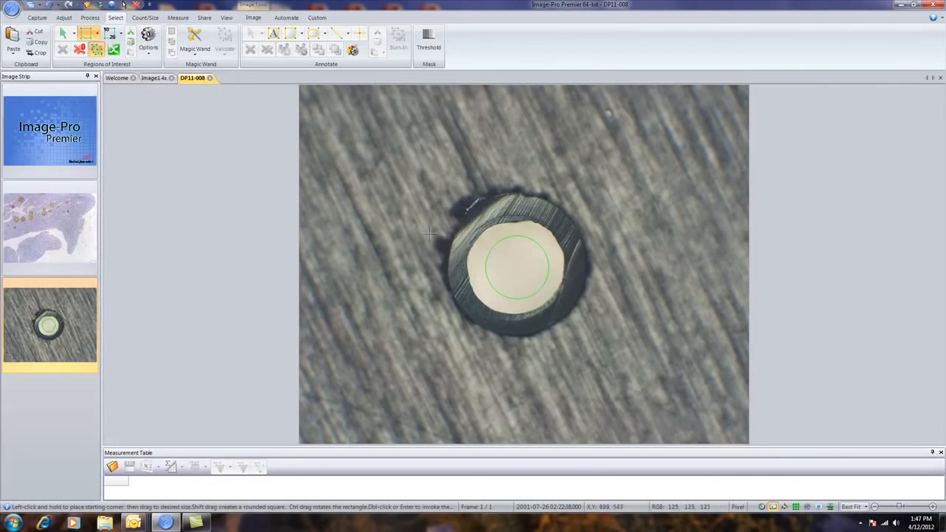
{"action": "mouse_move", "coordinate": [452, 195]}
{"action": "left_mouse_down"}
{"action": "mouse_move", "coordinate": [517, 279]}
{"action": "mouse_move", "coordinate": [610, 337]}
{"action": "mouse_move", "coordinate": [582, 334]}
{"action": "left_mouse_up"}
{"action": "left_click", "coordinate": [482, 218]}
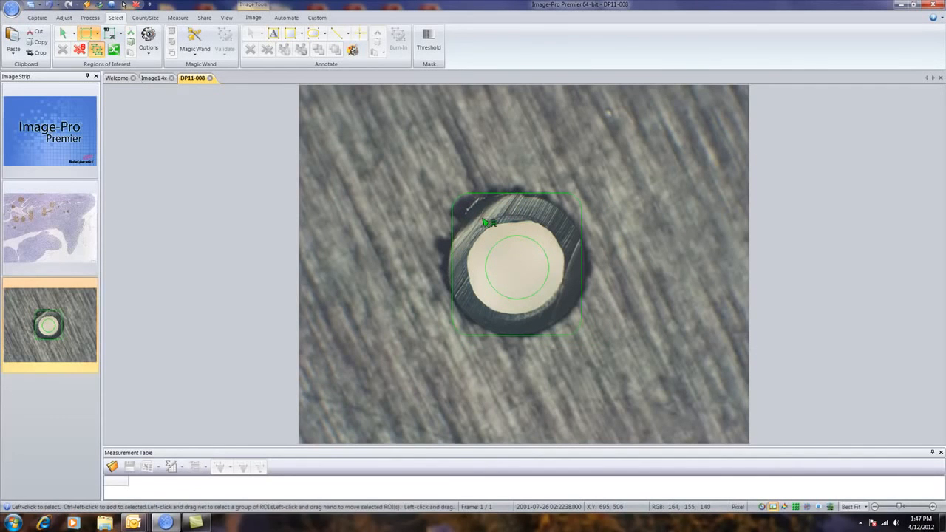
{"action": "left_click_drag", "start_coordinate": [473, 197], "coordinate": [466, 194]}
{"action": "left_click_drag", "start_coordinate": [575, 334], "coordinate": [589, 341]}
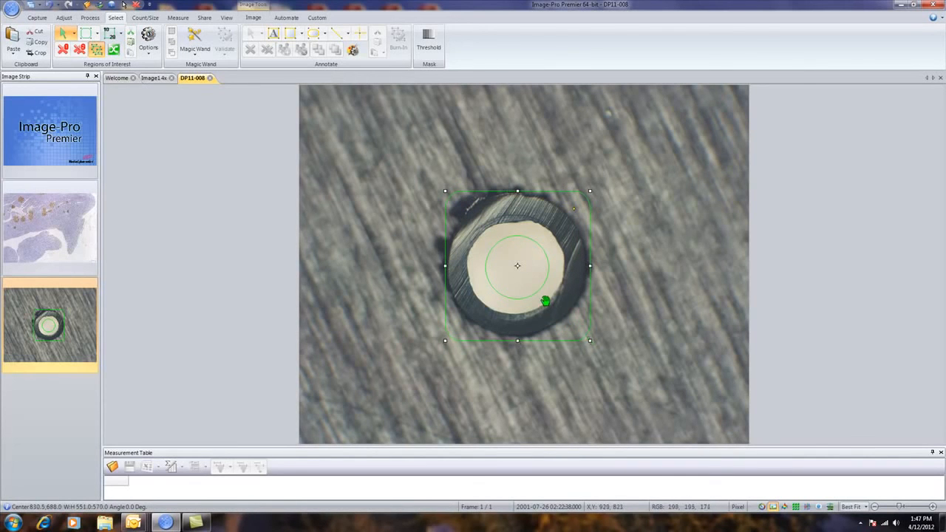
Step: Turn off the region of interest inversion and enable XOR for overlapping regions of interest
{"action": "left_click", "coordinate": [148, 53]}
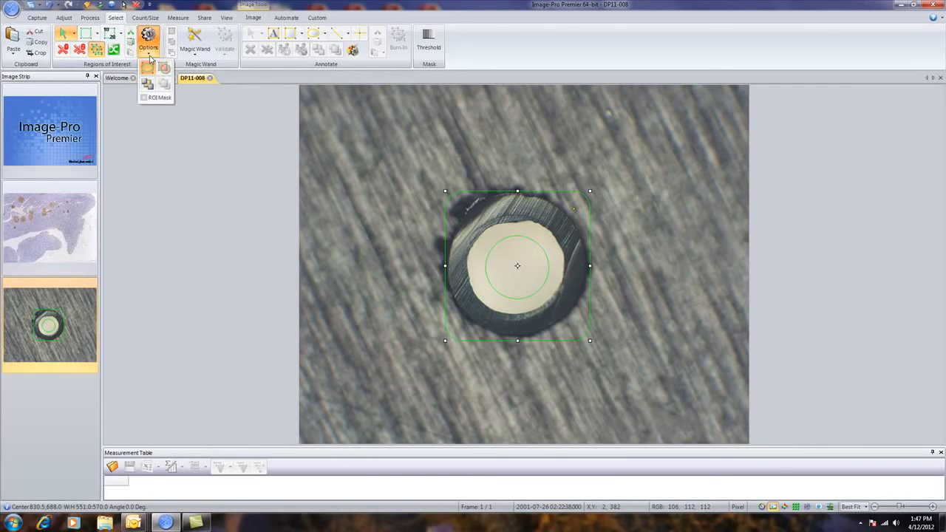
{"action": "left_click", "coordinate": [148, 69]}
{"action": "left_click", "coordinate": [148, 44]}
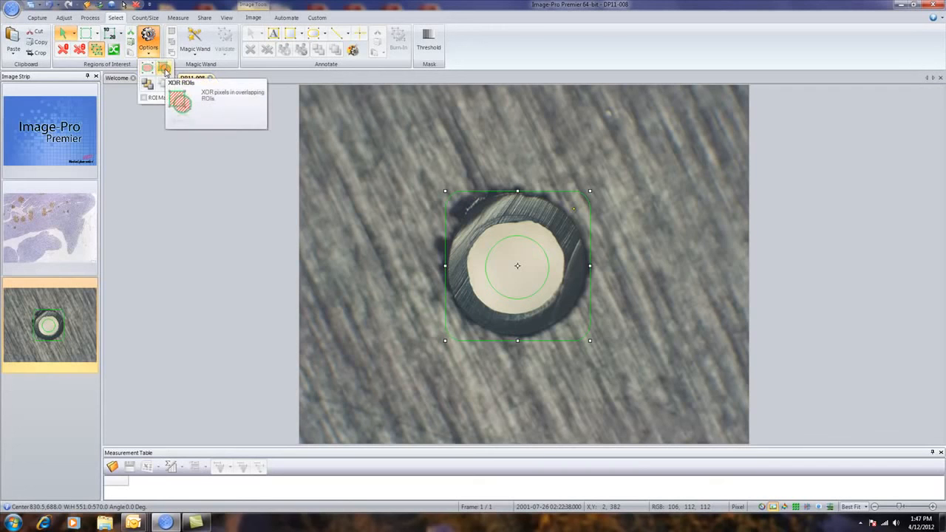
{"action": "left_click", "coordinate": [163, 69]}
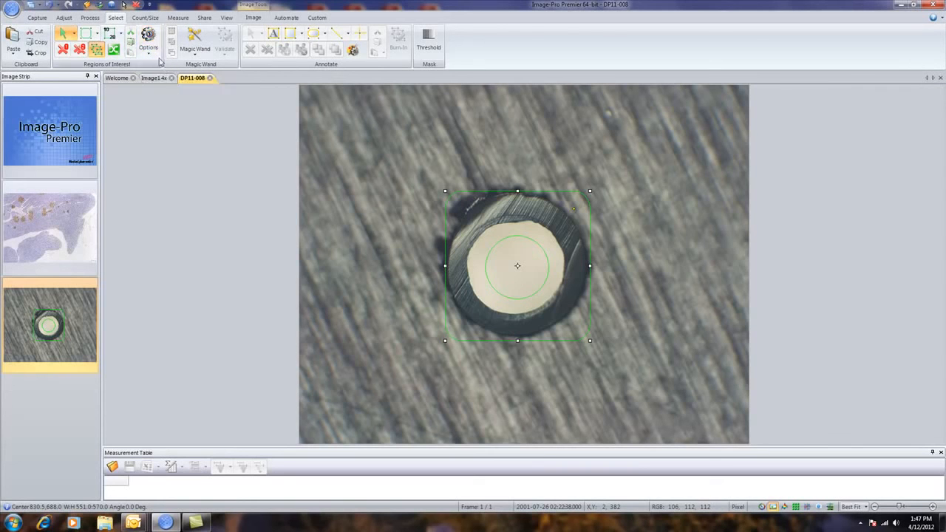
{"action": "left_click", "coordinate": [148, 45]}
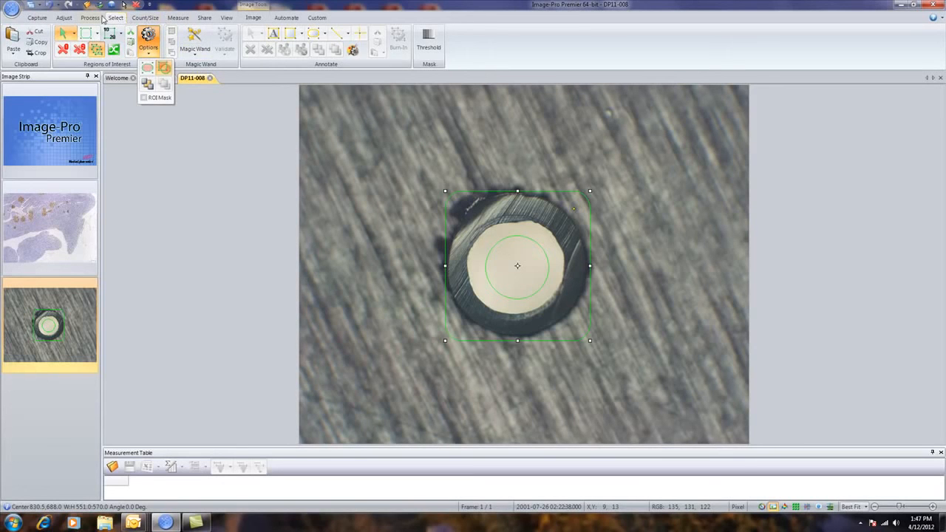
Step: Preview the linear Loc. Equalization 2D filter between the circle and the rounded rectangle, and close the filters without applying
{"action": "left_click", "coordinate": [90, 17]}
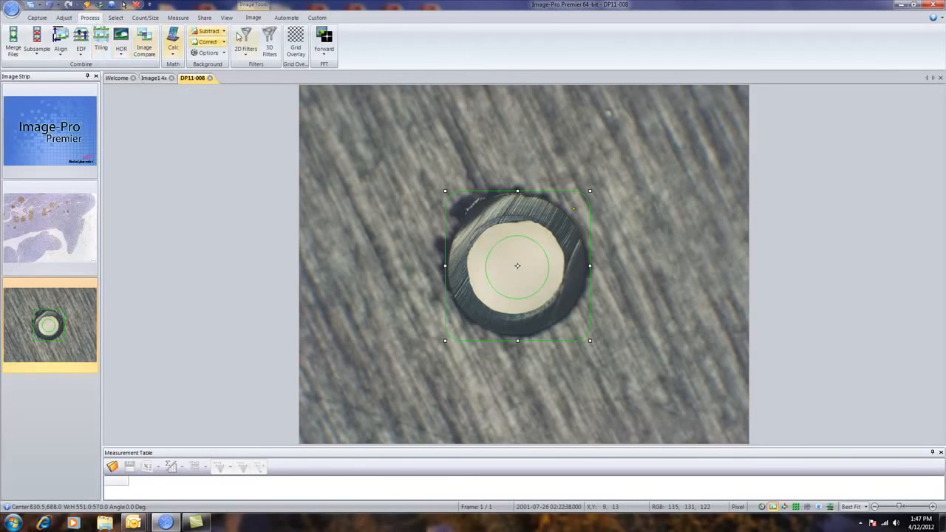
{"action": "left_click", "coordinate": [246, 41]}
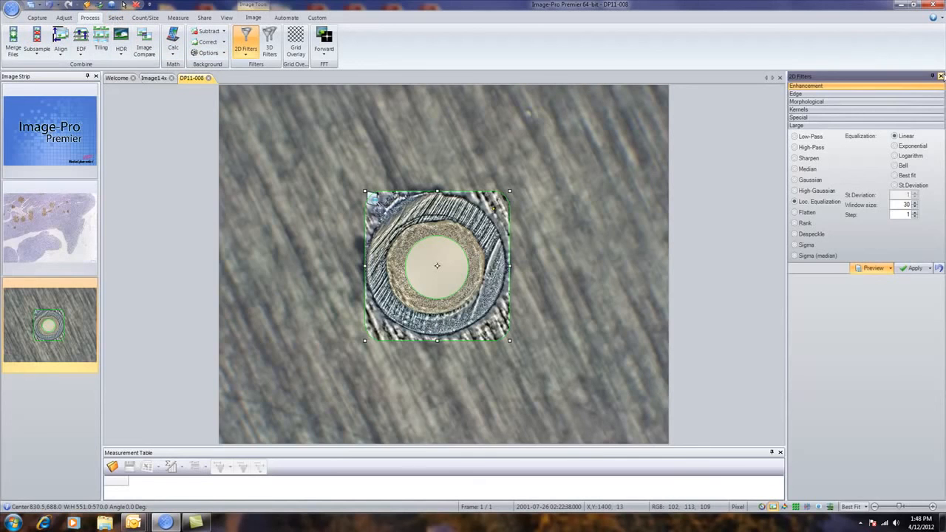
{"action": "left_click", "coordinate": [941, 76]}
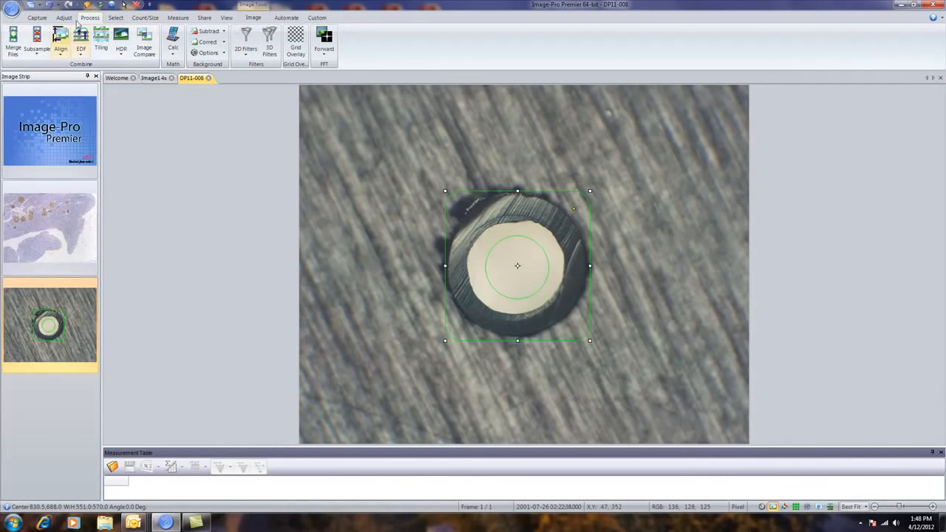
Step: Move both regions together up and left of the hole, and shift only the rounded rectangle over the hole's upper-right part
{"action": "left_click", "coordinate": [116, 18]}
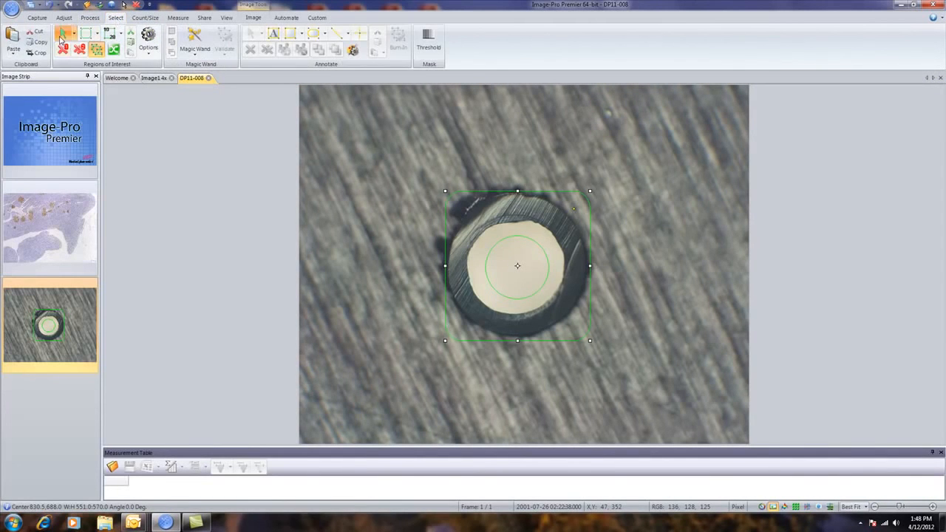
{"action": "left_click", "coordinate": [405, 179]}
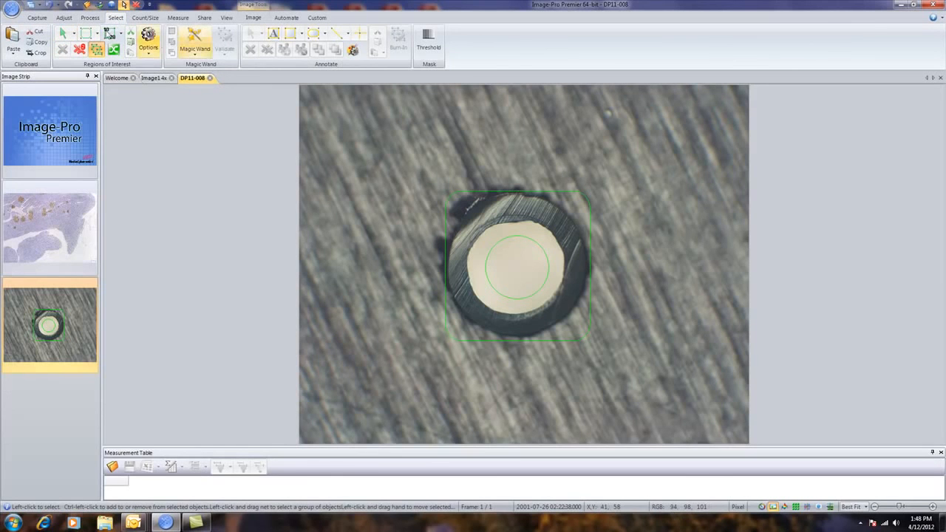
{"action": "left_click", "coordinate": [62, 34]}
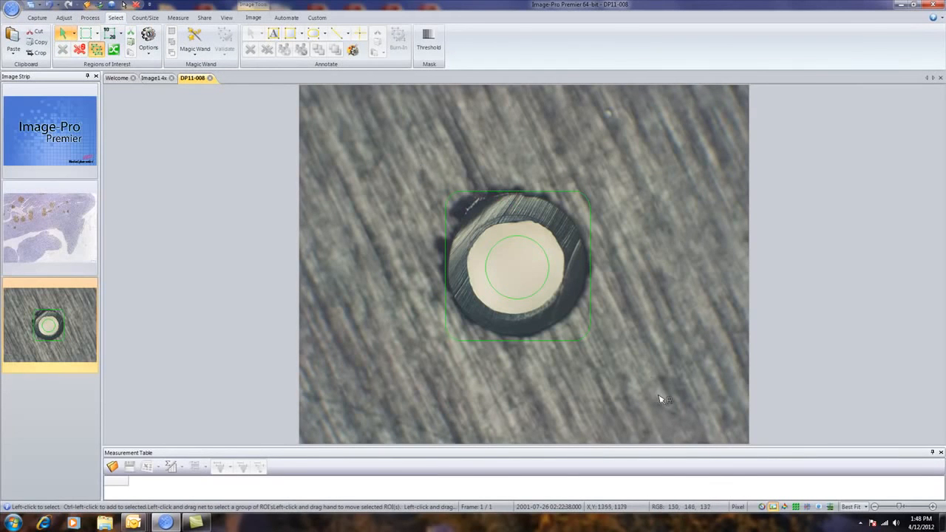
{"action": "key", "text": "ctrl+a"}
{"action": "left_click_drag", "start_coordinate": [490, 253], "coordinate": [386, 178]}
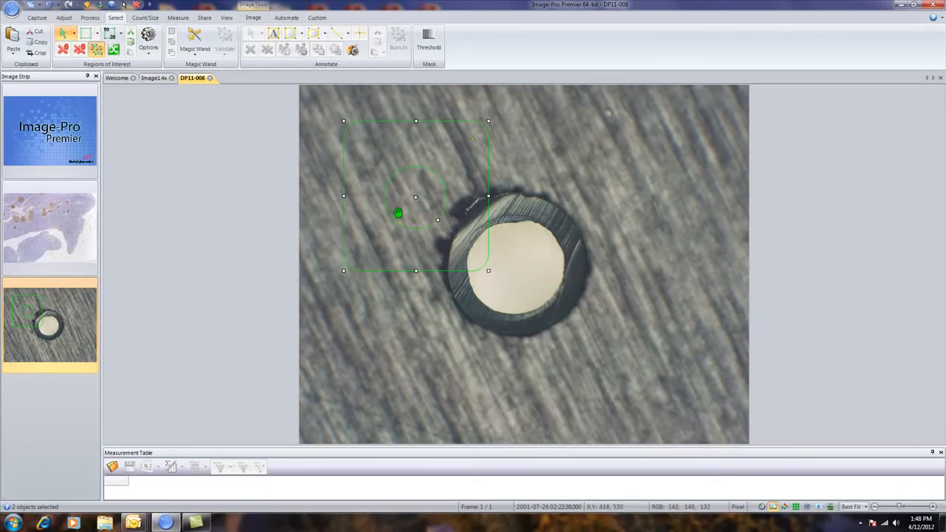
{"action": "left_click", "coordinate": [473, 143]}
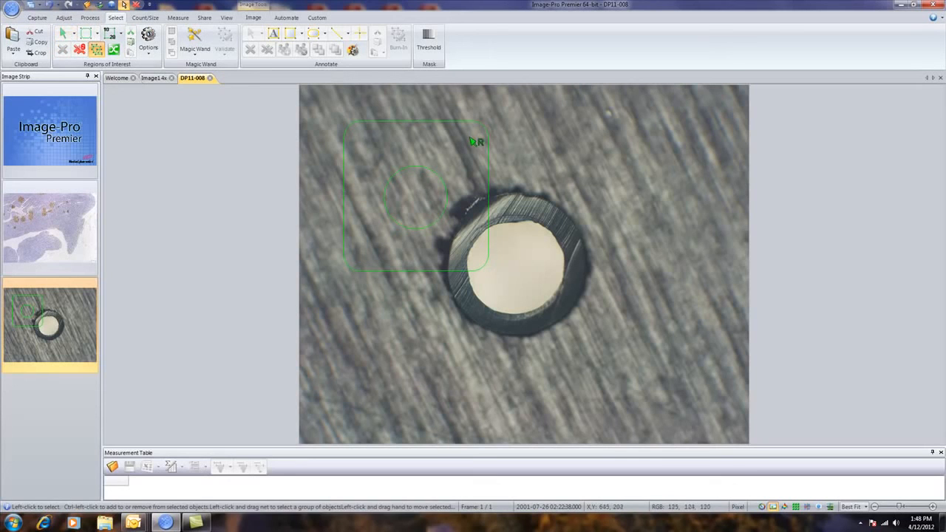
{"action": "left_click_drag", "start_coordinate": [481, 130], "coordinate": [628, 161]}
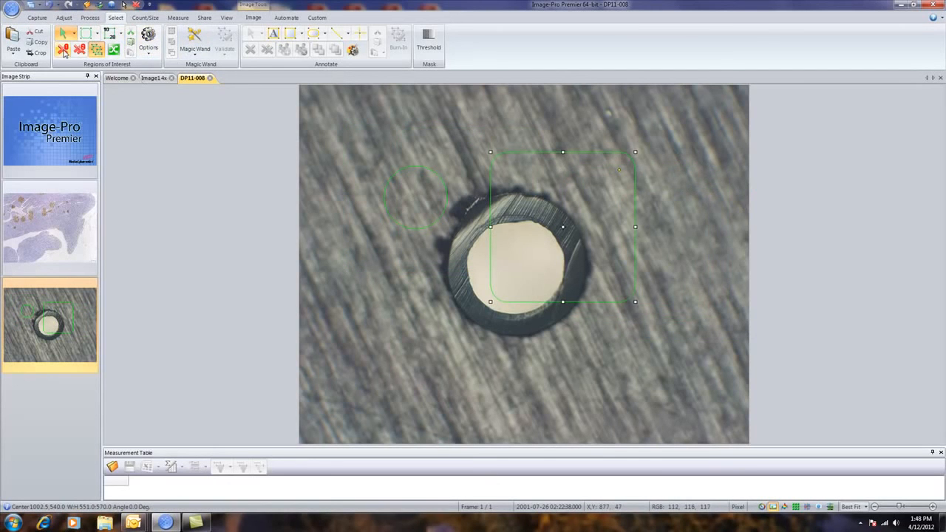
Step: Delete the selected rounded rectangle and all remaining regions of interest from the image
{"action": "left_click", "coordinate": [63, 52]}
{"action": "left_click", "coordinate": [80, 50]}
{"action": "left_click", "coordinate": [90, 17]}
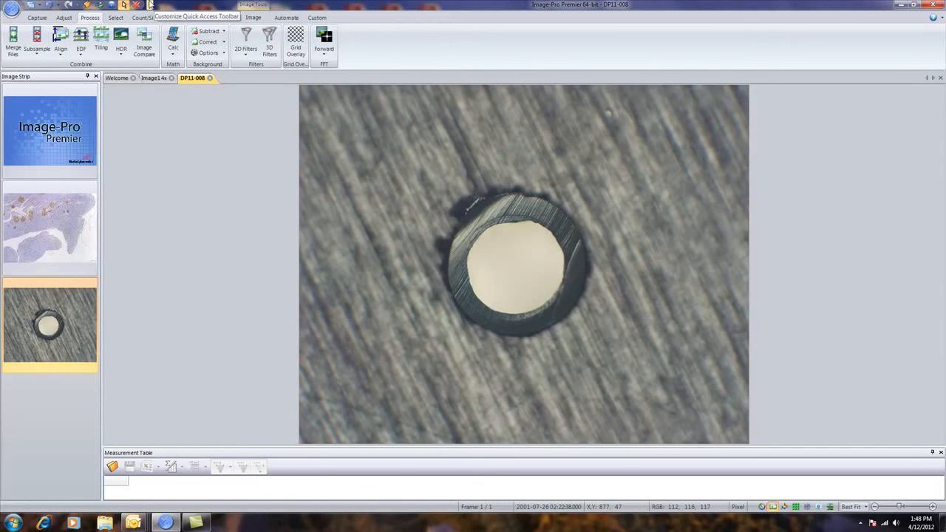